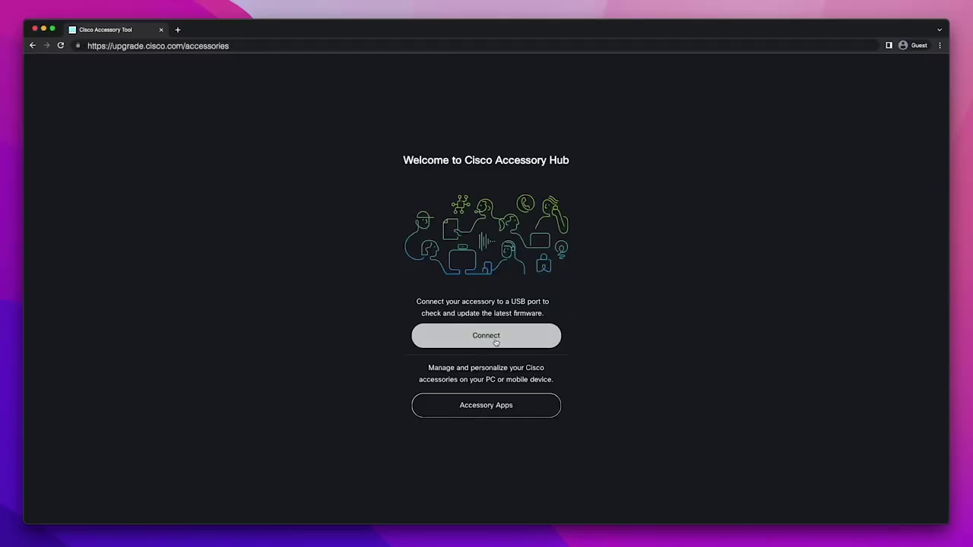
Connect the Cisco Desk Camera 1080p to the accessory hub and proceed to its firmware details
{"action": "left_click", "coordinate": [493, 340]}
{"action": "left_click", "coordinate": [122, 80]}
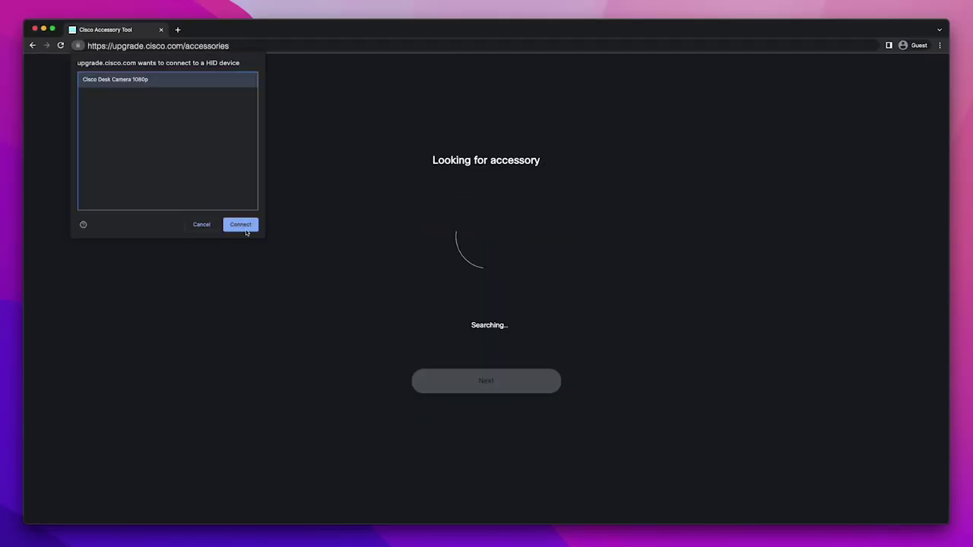
{"action": "left_click", "coordinate": [244, 226]}
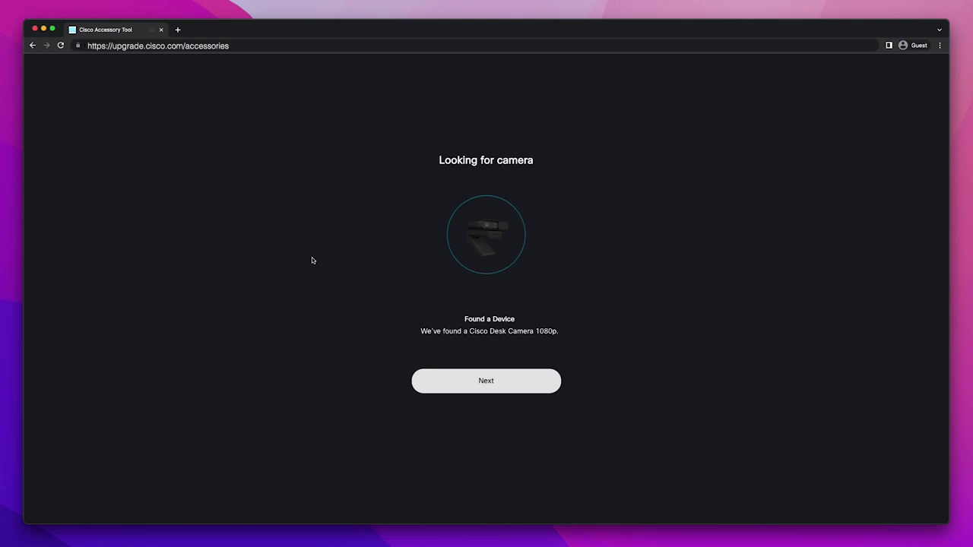
{"action": "left_click", "coordinate": [492, 388]}
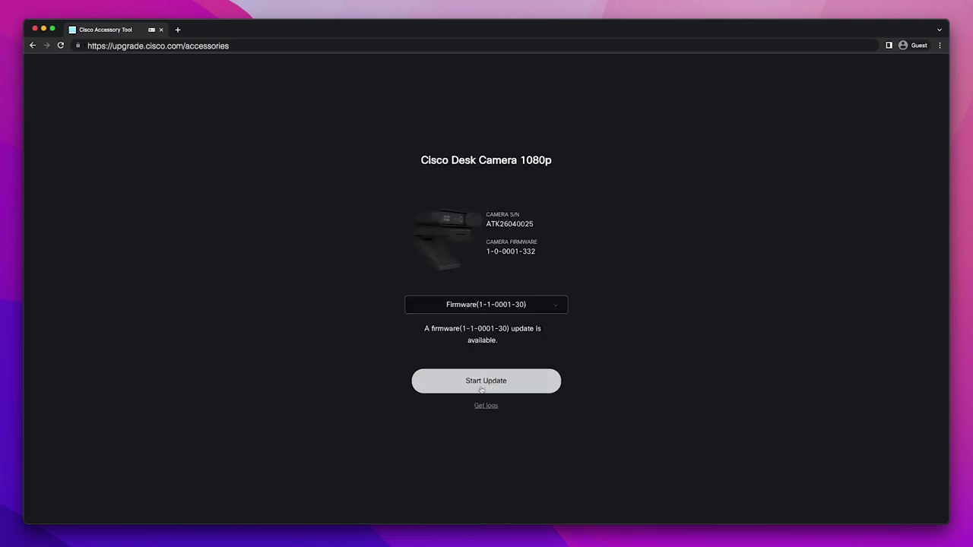
Check the firmware source options, keep version 1-1-0001-30 and start updating the camera with it
{"action": "left_click", "coordinate": [553, 308]}
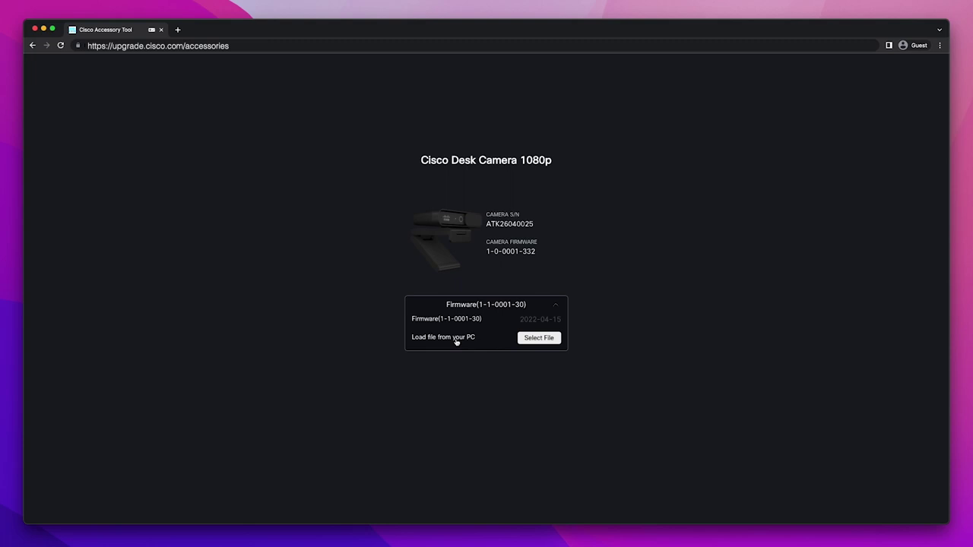
{"action": "left_click", "coordinate": [548, 307]}
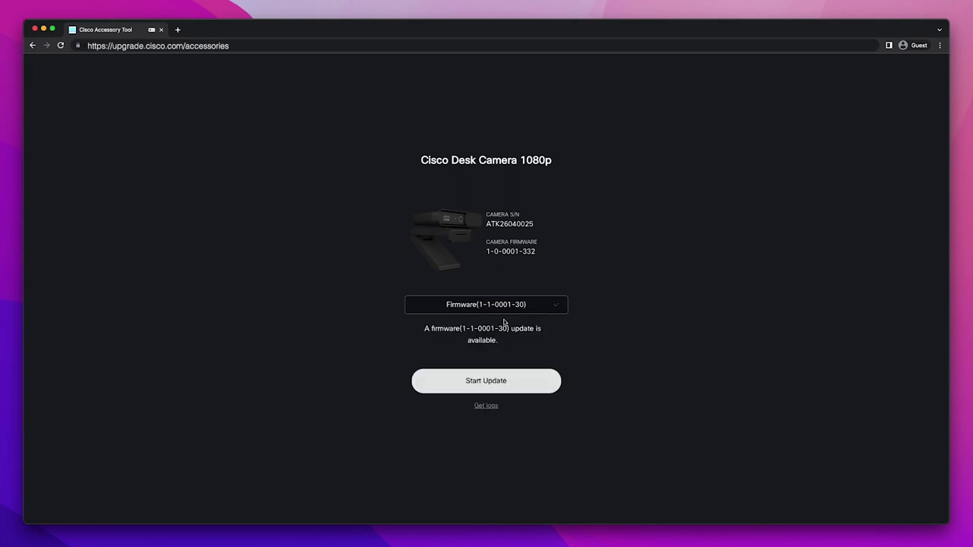
{"action": "left_click", "coordinate": [458, 383]}
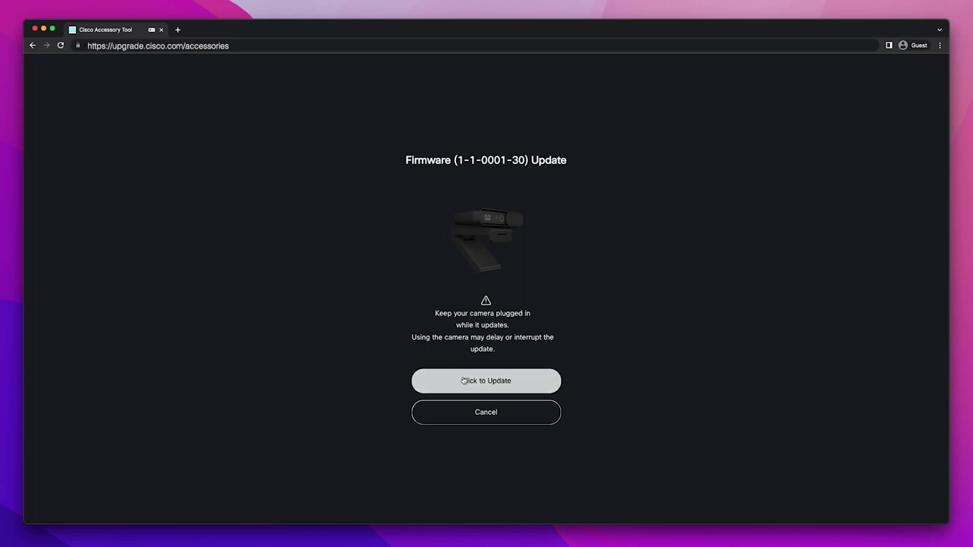
{"action": "left_click", "coordinate": [426, 380]}
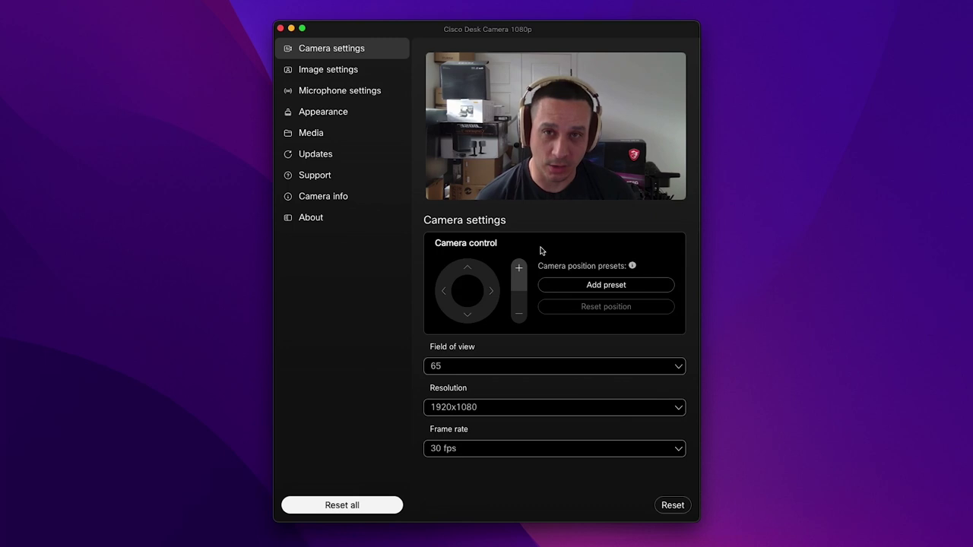
Try the camera's field of view at 83, 75 and 70, and return it to 65
{"action": "left_click", "coordinate": [504, 368]}
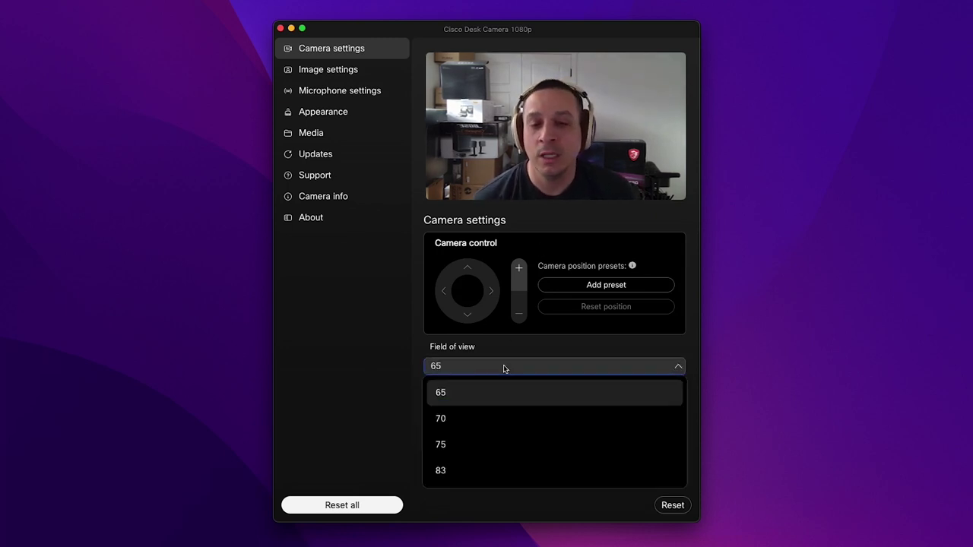
{"action": "left_click", "coordinate": [461, 475]}
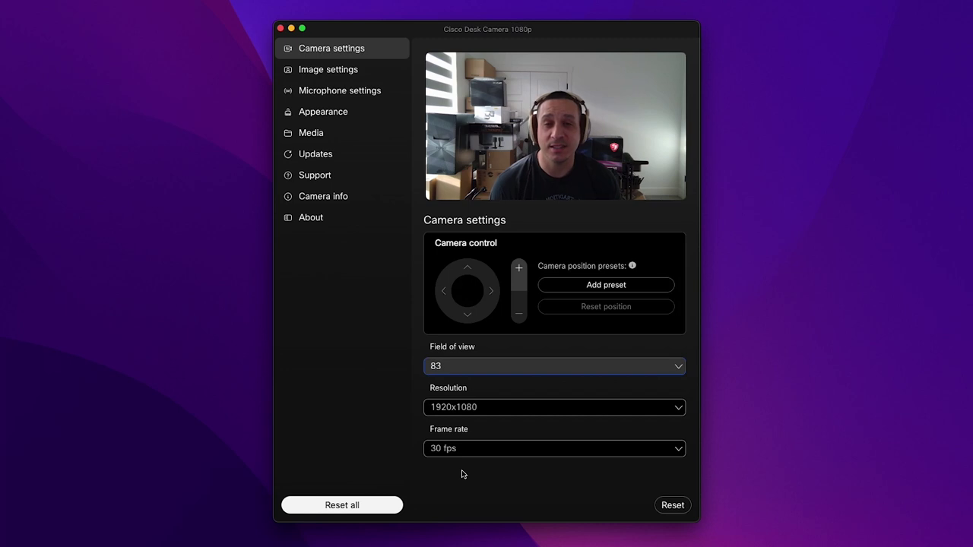
{"action": "left_click", "coordinate": [501, 365]}
{"action": "left_click", "coordinate": [464, 445]}
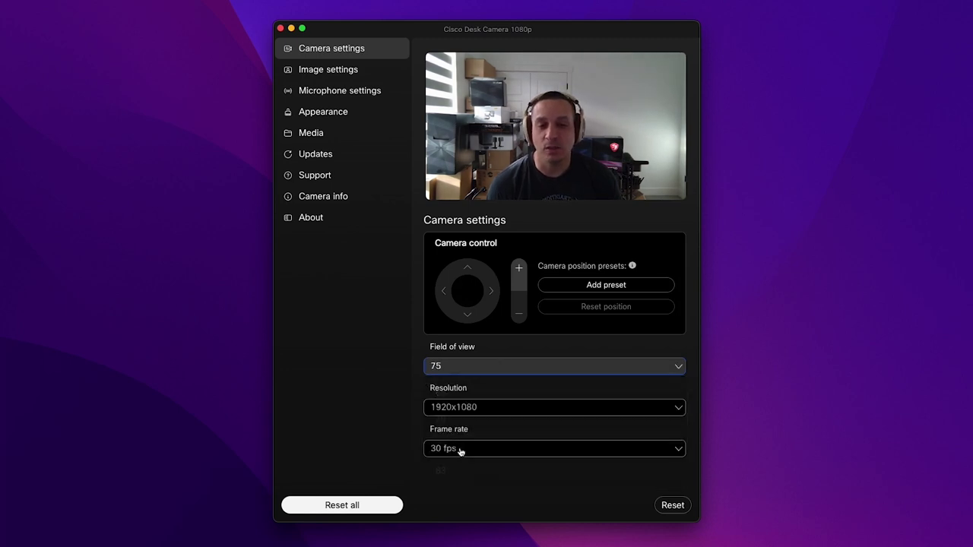
{"action": "left_click", "coordinate": [491, 370]}
{"action": "left_click", "coordinate": [474, 420]}
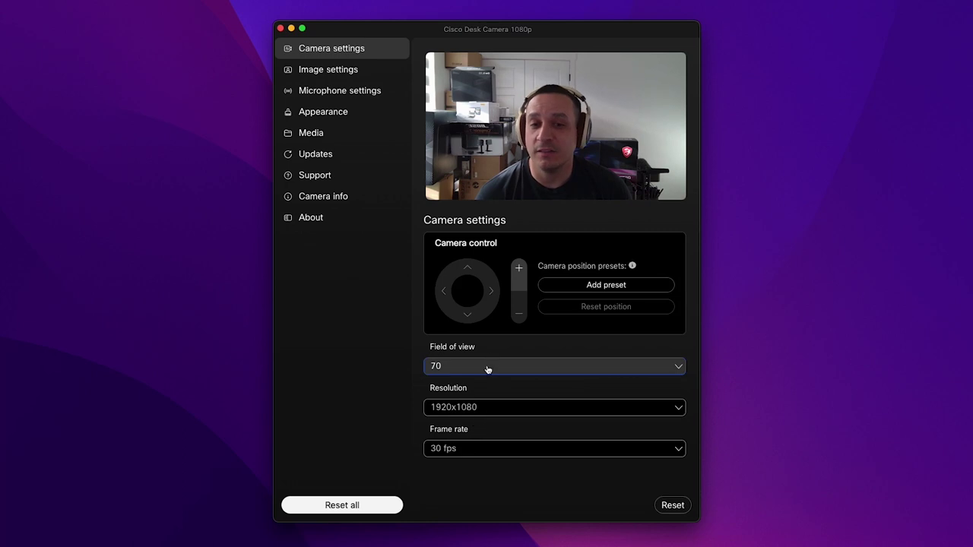
{"action": "left_click", "coordinate": [488, 370]}
{"action": "left_click", "coordinate": [477, 391]}
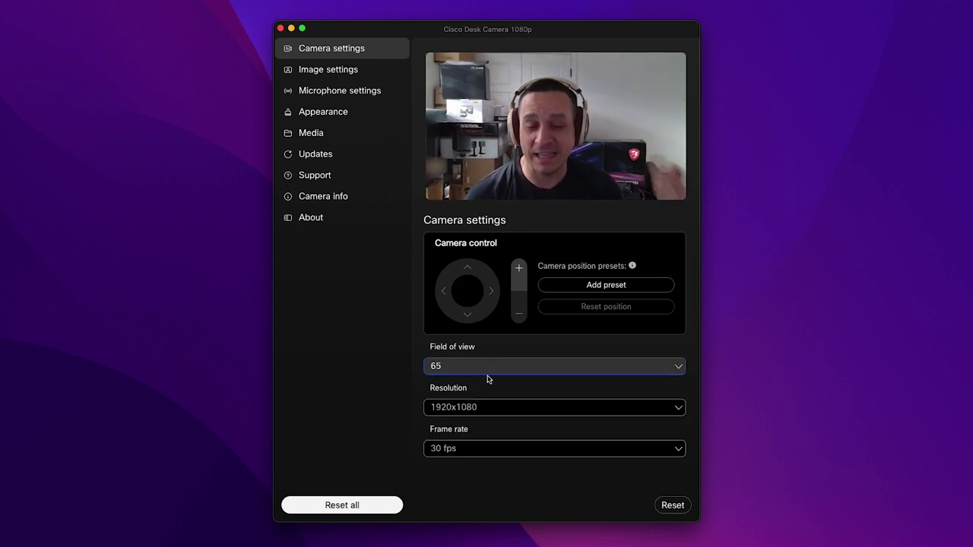
Zoom the camera in to a close-up of the face, and zoom back out completely
{"action": "left_click", "coordinate": [519, 270]}
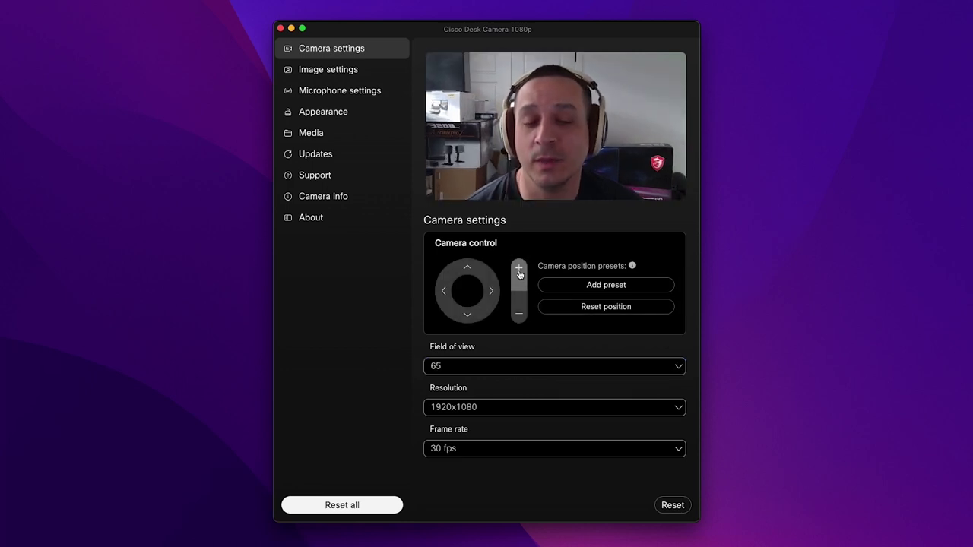
{"action": "left_click", "coordinate": [519, 270]}
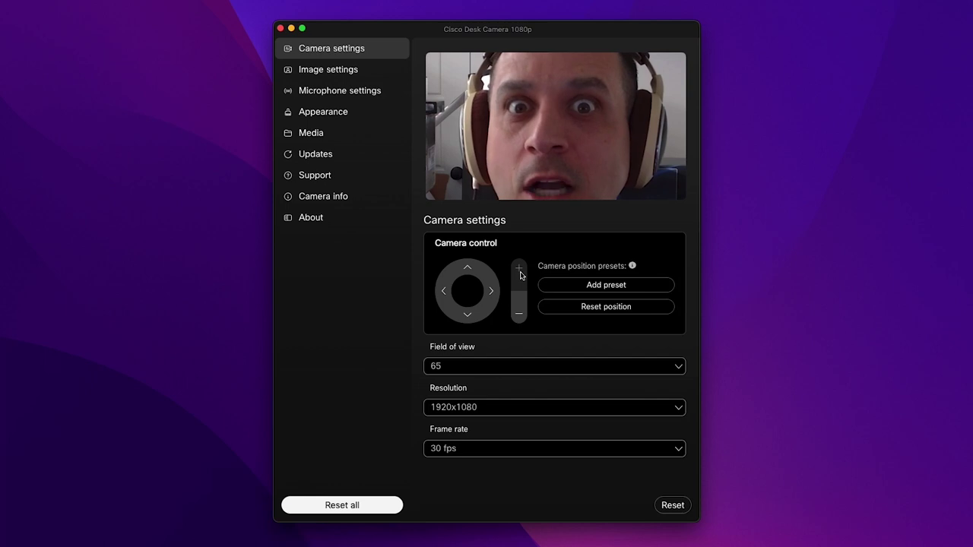
{"action": "left_click", "coordinate": [517, 318]}
{"action": "left_click", "coordinate": [517, 320]}
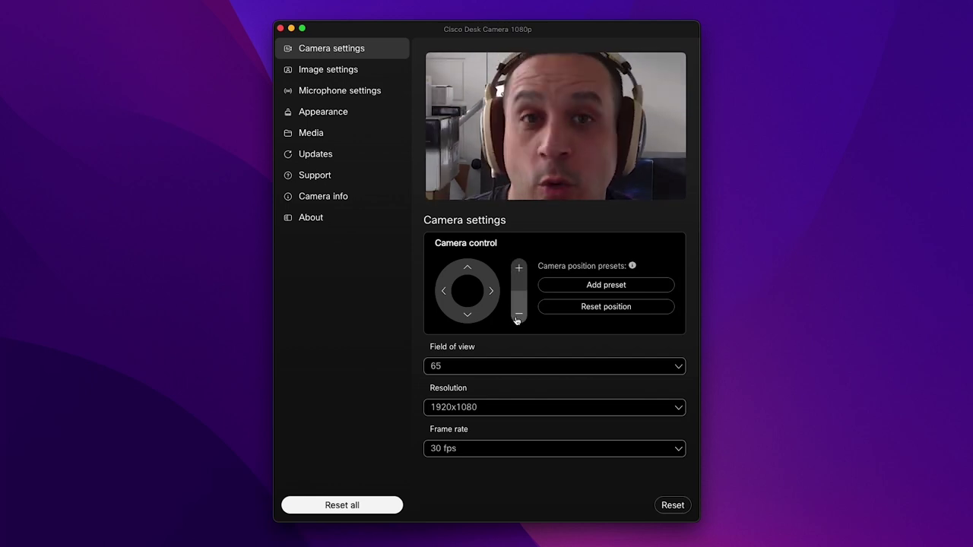
{"action": "left_click", "coordinate": [517, 320]}
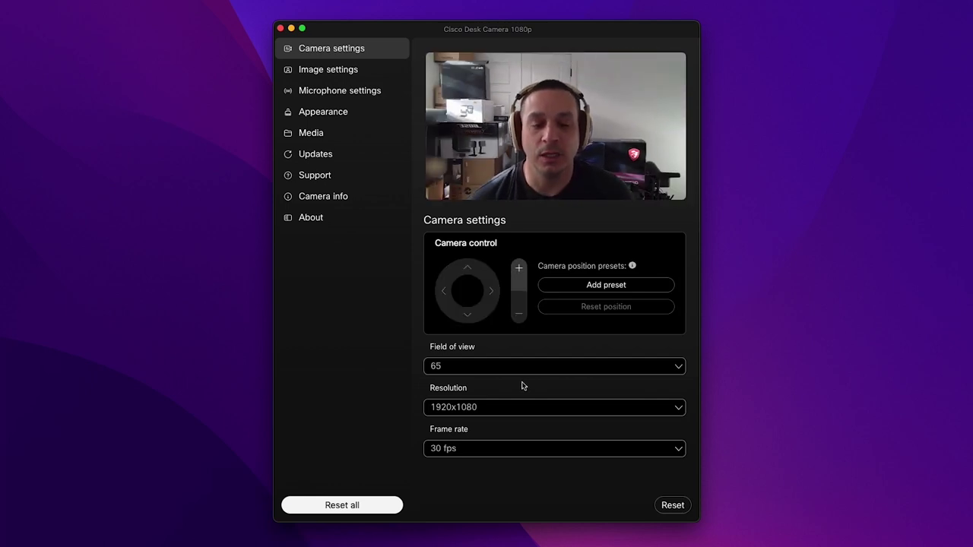
Examine the available resolution and frame rate options for the camera
{"action": "left_click", "coordinate": [517, 407]}
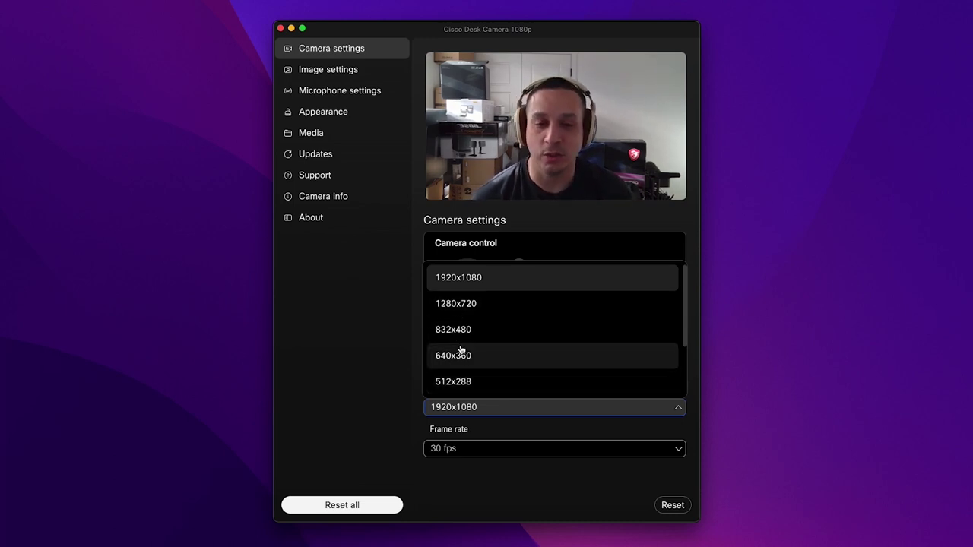
{"action": "left_click", "coordinate": [385, 398]}
{"action": "left_click", "coordinate": [492, 456]}
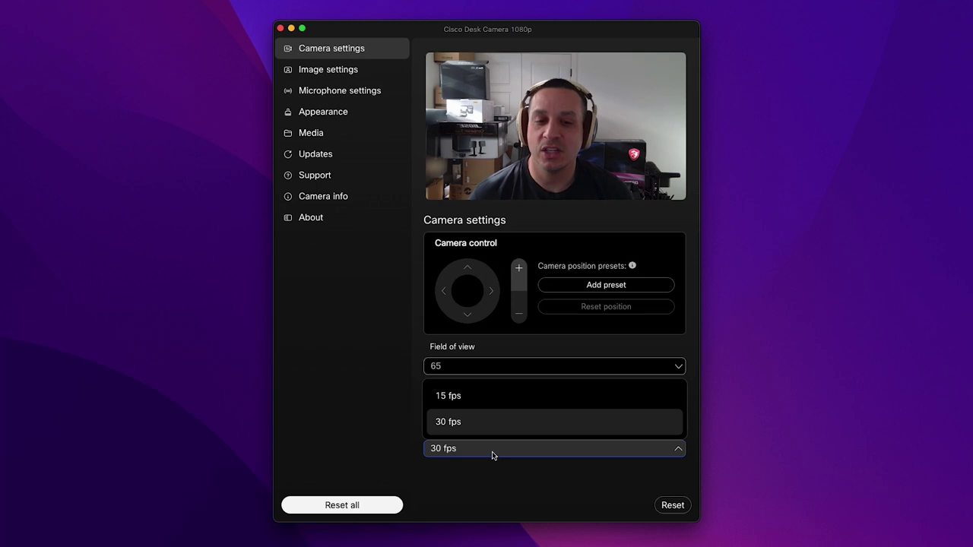
Turn off autofocus in the image settings, try manual focus near the middle, and return it to the minimum
{"action": "left_click", "coordinate": [326, 70]}
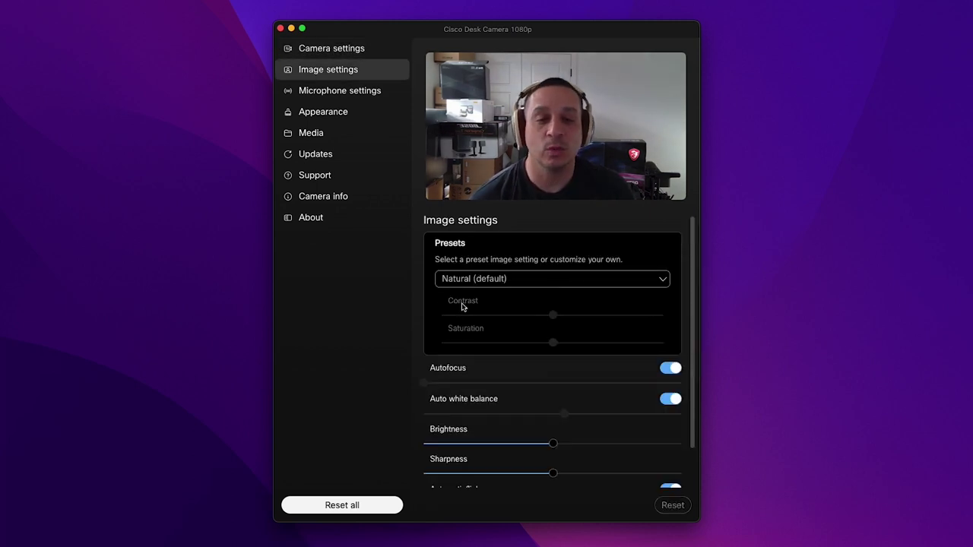
{"action": "left_click", "coordinate": [671, 369]}
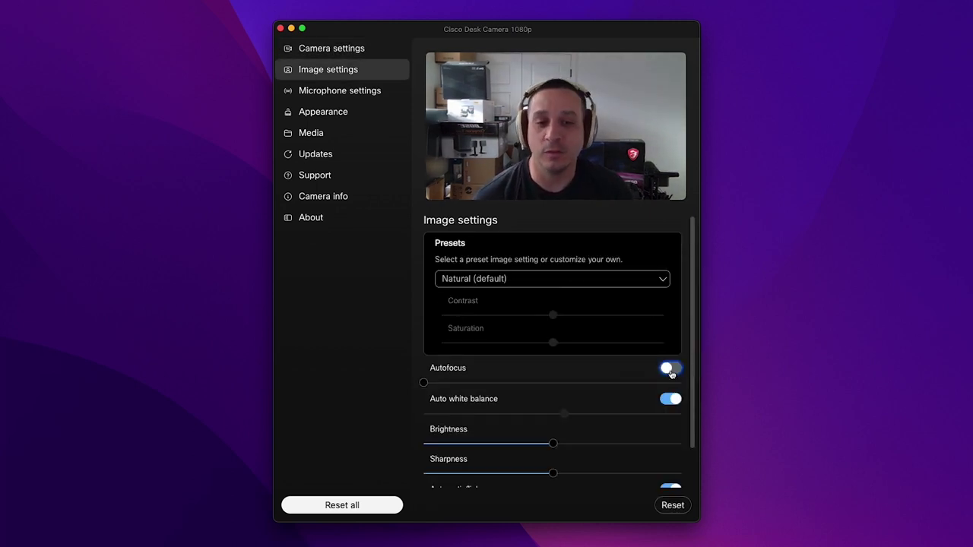
{"action": "left_click", "coordinate": [671, 369]}
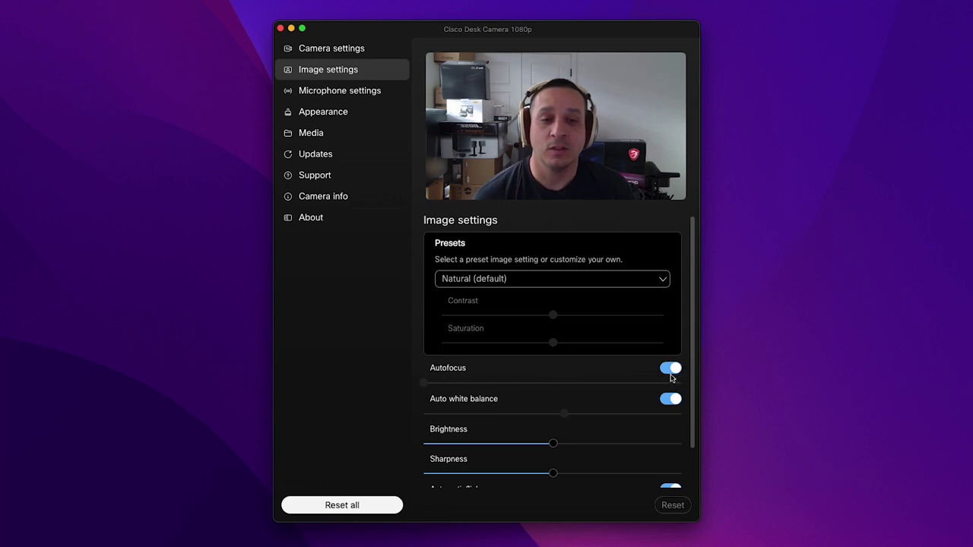
{"action": "left_click", "coordinate": [670, 371]}
{"action": "left_click_drag", "start_coordinate": [424, 385], "coordinate": [541, 387]}
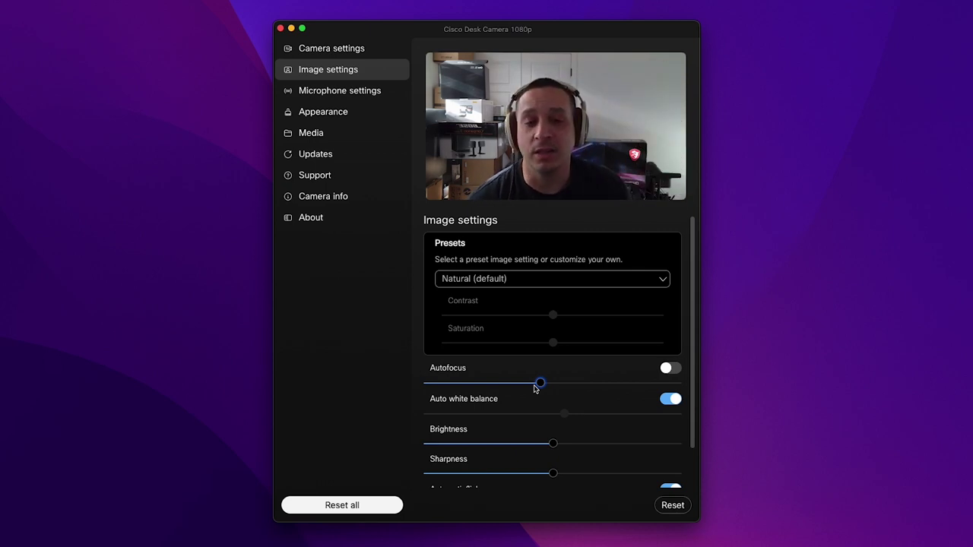
{"action": "left_click_drag", "start_coordinate": [536, 388], "coordinate": [425, 386]}
Try a slightly lower manual white balance, and raise the brightness moderately before returning it to about the midpoint
{"action": "left_click", "coordinate": [660, 397]}
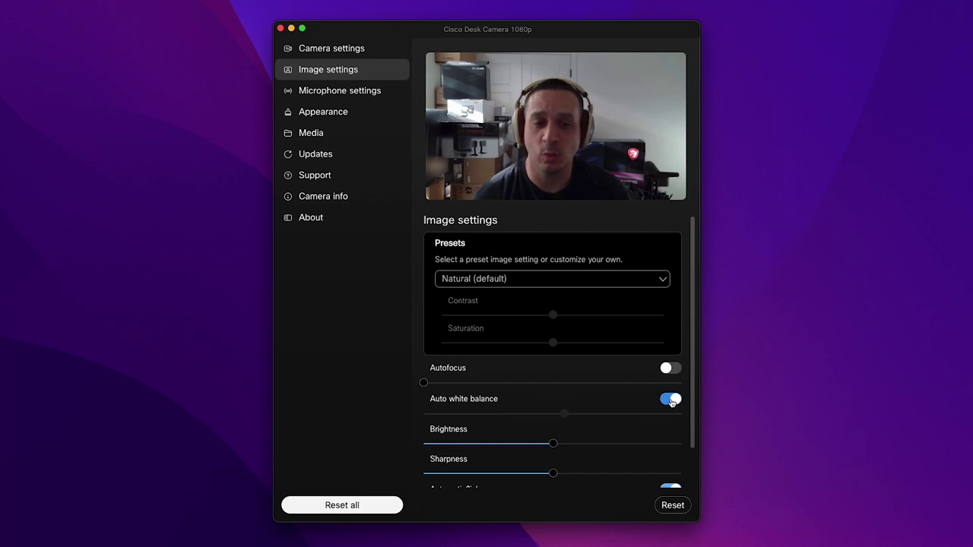
{"action": "mouse_move", "coordinate": [566, 416]}
{"action": "left_mouse_down"}
{"action": "mouse_move", "coordinate": [425, 416]}
{"action": "mouse_move", "coordinate": [597, 417]}
{"action": "mouse_move", "coordinate": [561, 416]}
{"action": "left_mouse_up"}
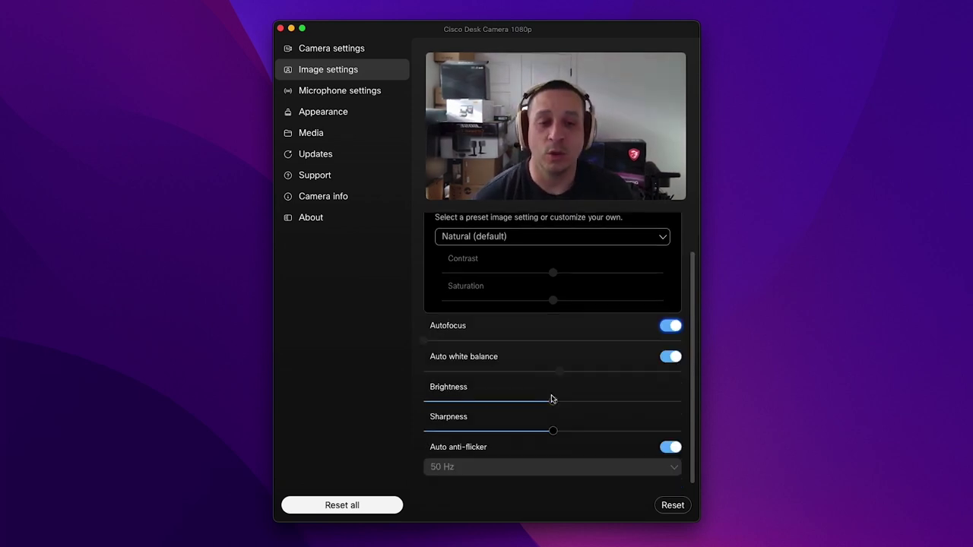
{"action": "mouse_move", "coordinate": [553, 401]}
{"action": "left_mouse_down"}
{"action": "mouse_move", "coordinate": [585, 401]}
{"action": "mouse_move", "coordinate": [555, 403]}
{"action": "left_mouse_up"}
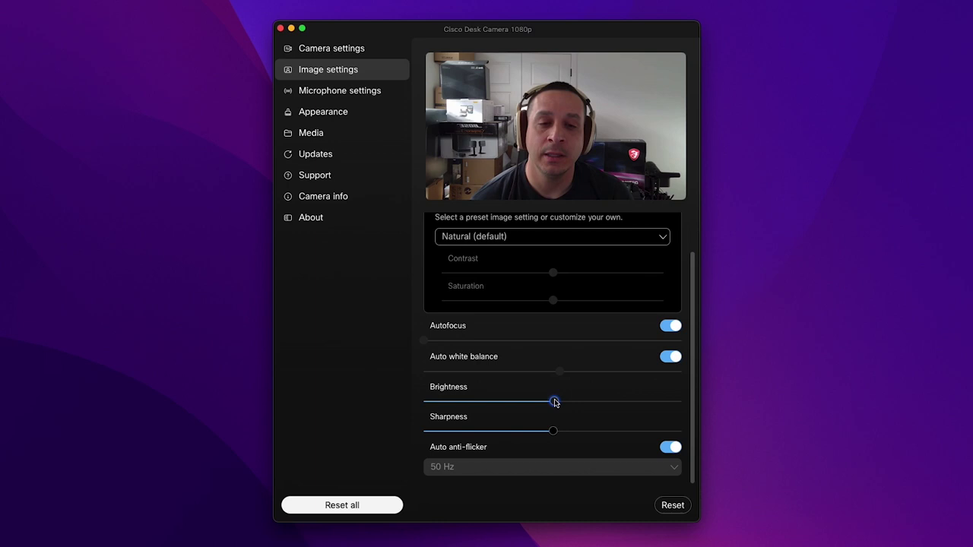
{"action": "left_click_drag", "start_coordinate": [555, 403], "coordinate": [585, 403]}
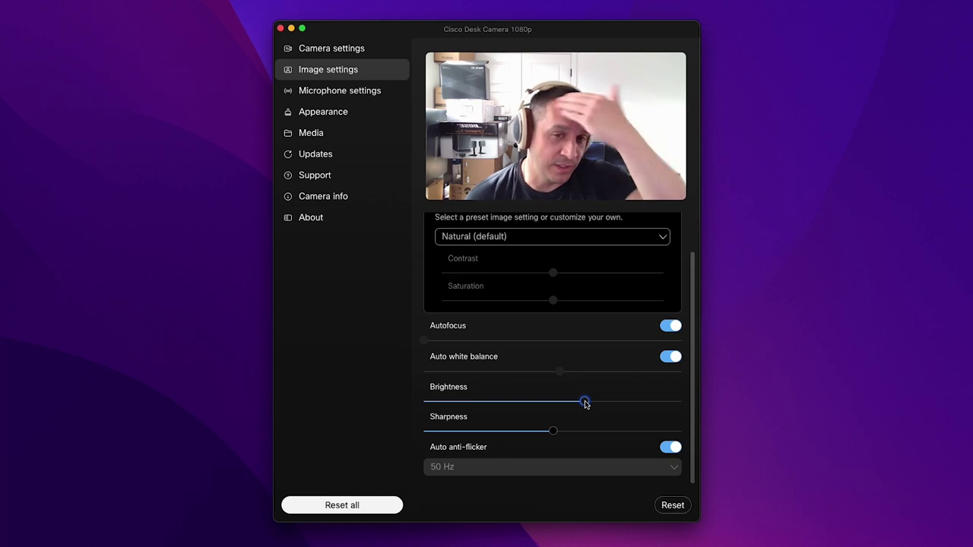
{"action": "left_click_drag", "start_coordinate": [584, 403], "coordinate": [553, 408]}
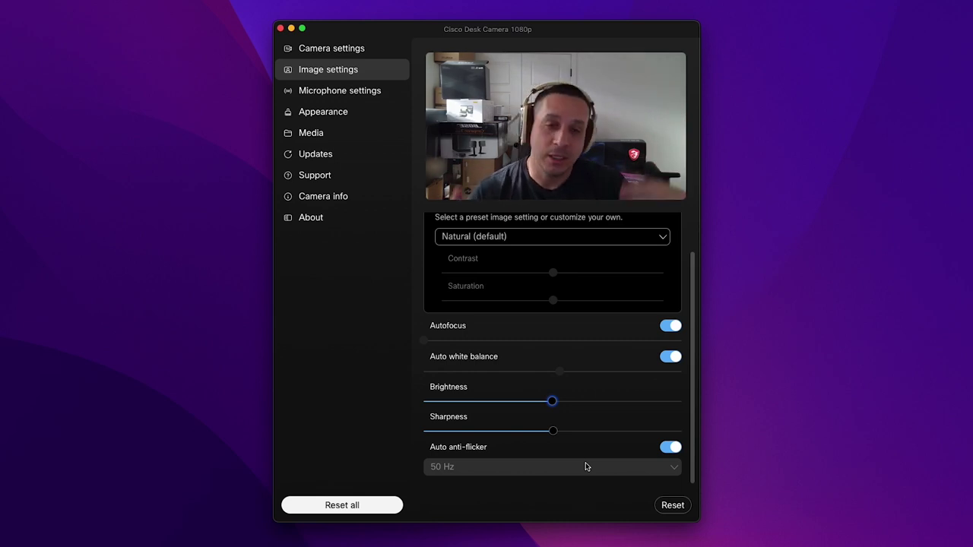
Turn off auto anti-flicker to inspect its frequency options, and turn it back on
{"action": "left_click", "coordinate": [670, 447]}
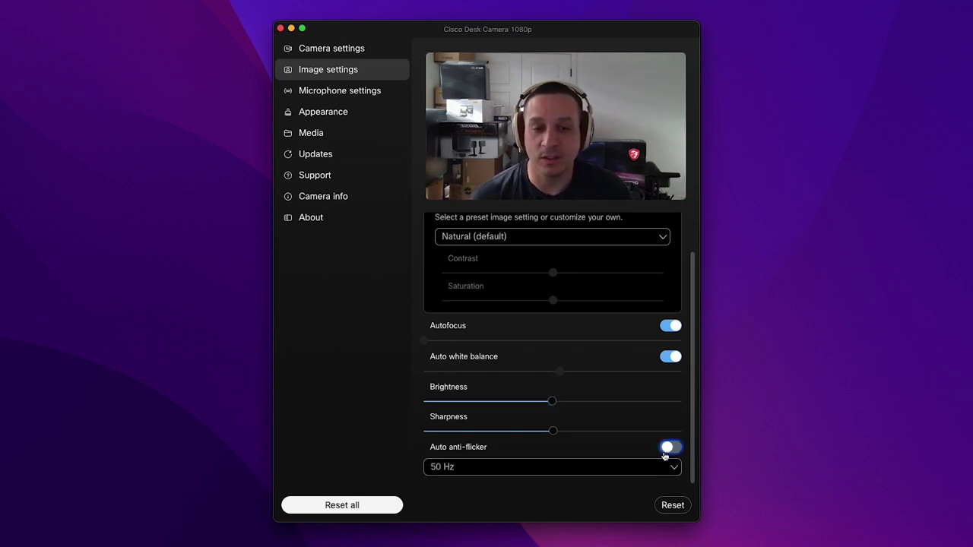
{"action": "left_click", "coordinate": [616, 472]}
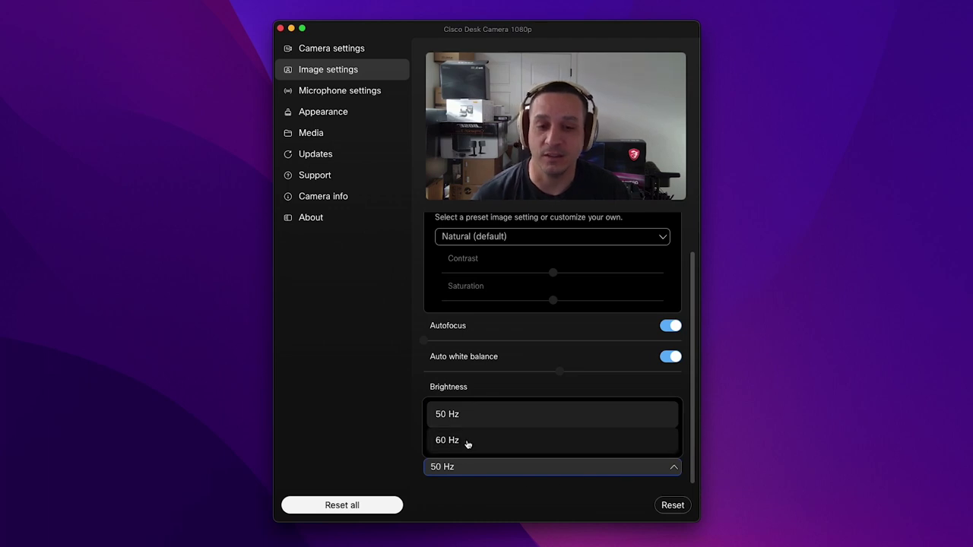
{"action": "left_click", "coordinate": [667, 465]}
{"action": "left_click", "coordinate": [670, 447]}
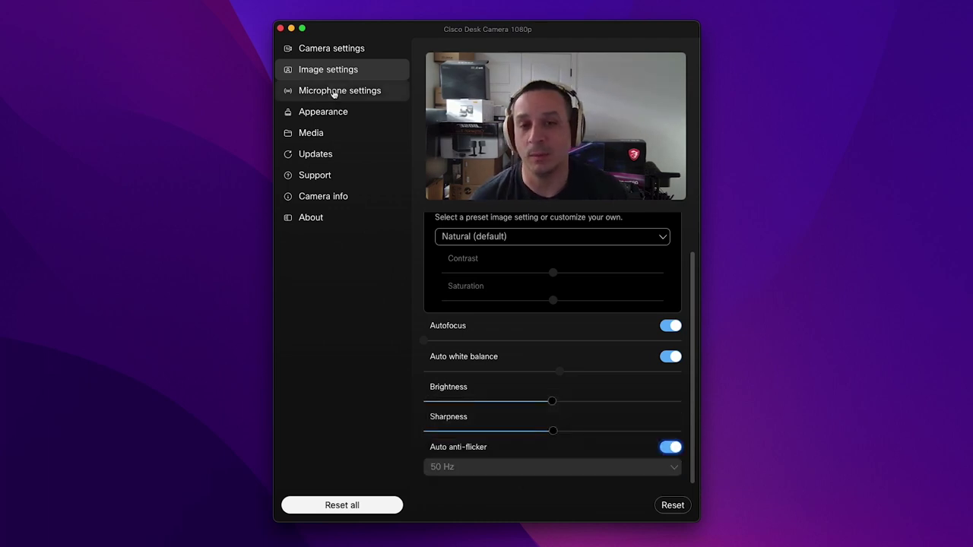
Lower the microphone volume to near its minimum, and raise it to just under half
{"action": "left_click", "coordinate": [335, 91]}
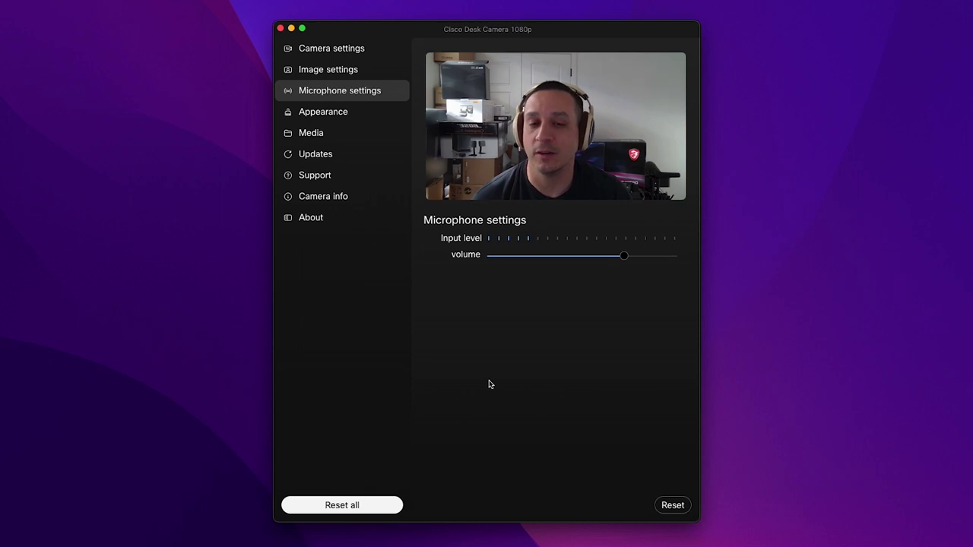
{"action": "left_click_drag", "start_coordinate": [625, 256], "coordinate": [548, 257]}
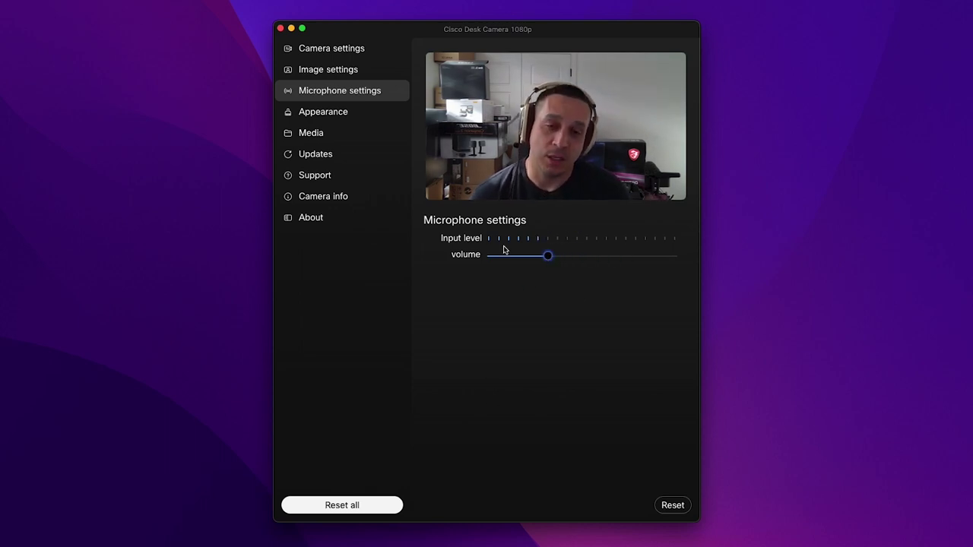
{"action": "left_click_drag", "start_coordinate": [552, 262], "coordinate": [517, 262]}
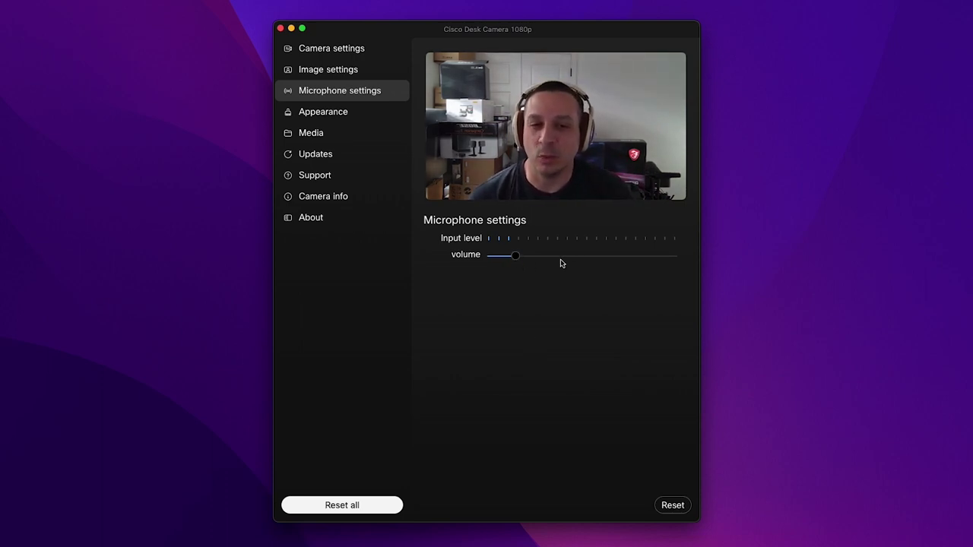
{"action": "left_click_drag", "start_coordinate": [523, 259], "coordinate": [576, 260]}
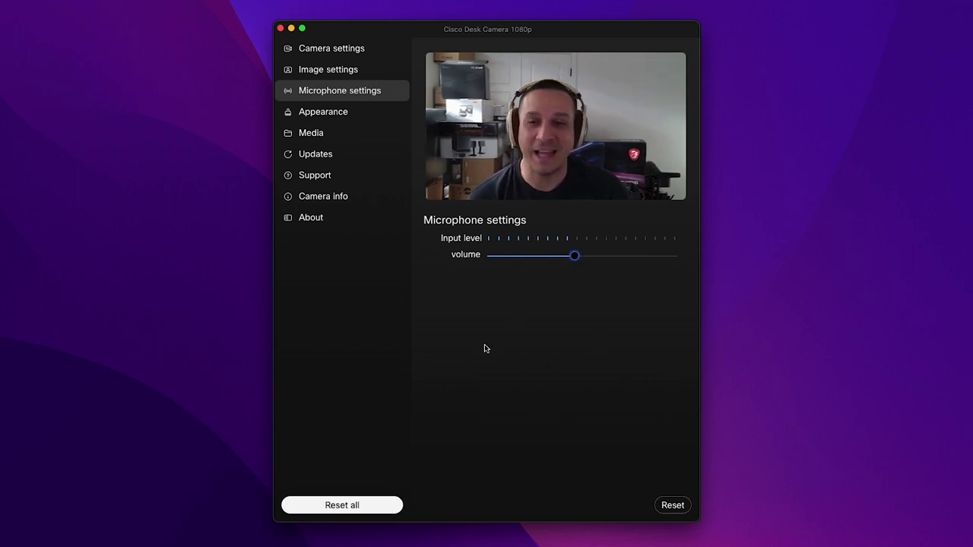
View the appearance options and the media file location, and check for a firmware update
{"action": "left_click", "coordinate": [342, 111]}
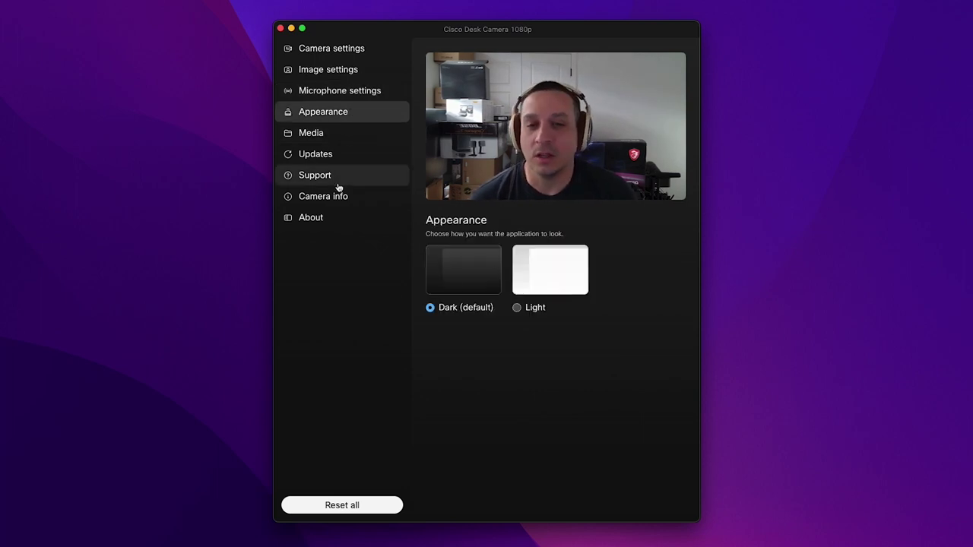
{"action": "left_click", "coordinate": [321, 135]}
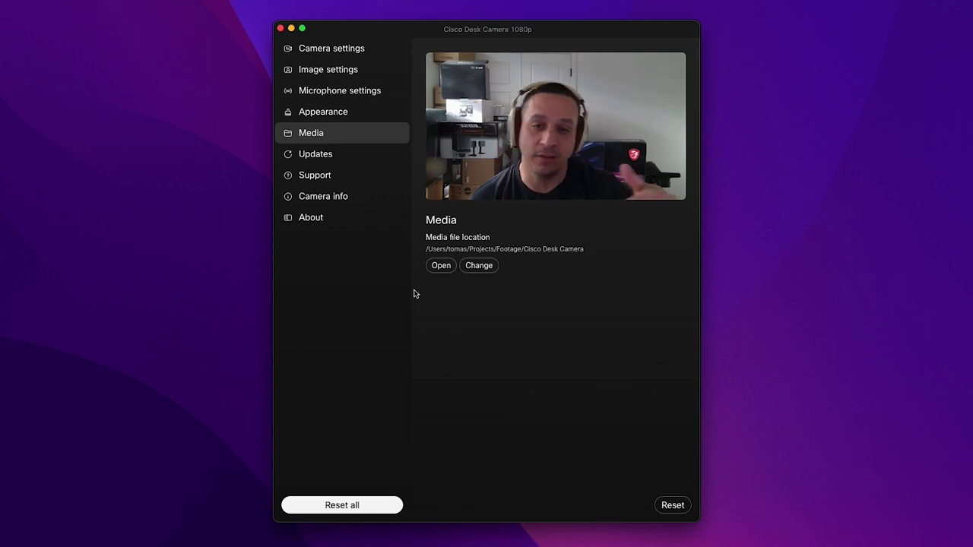
{"action": "left_click", "coordinate": [342, 160]}
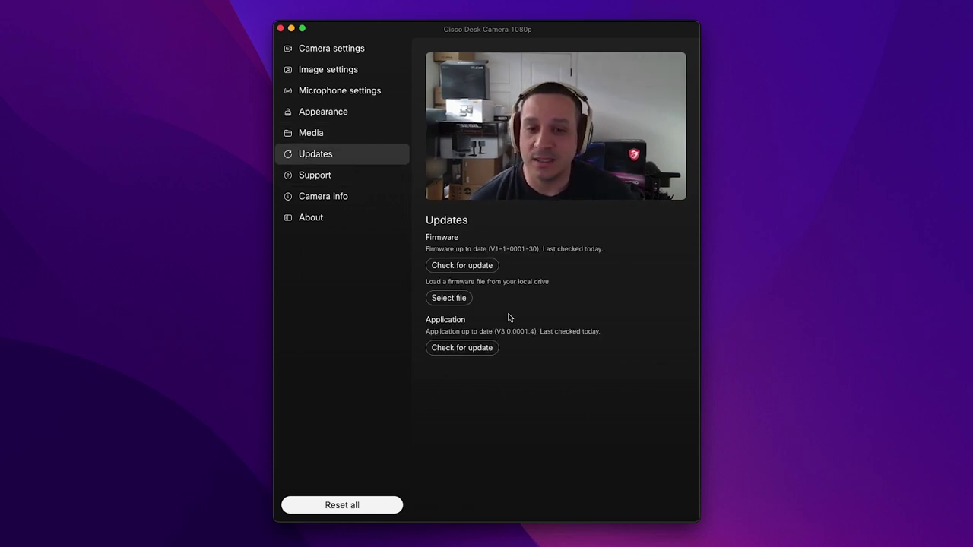
{"action": "left_click", "coordinate": [493, 270]}
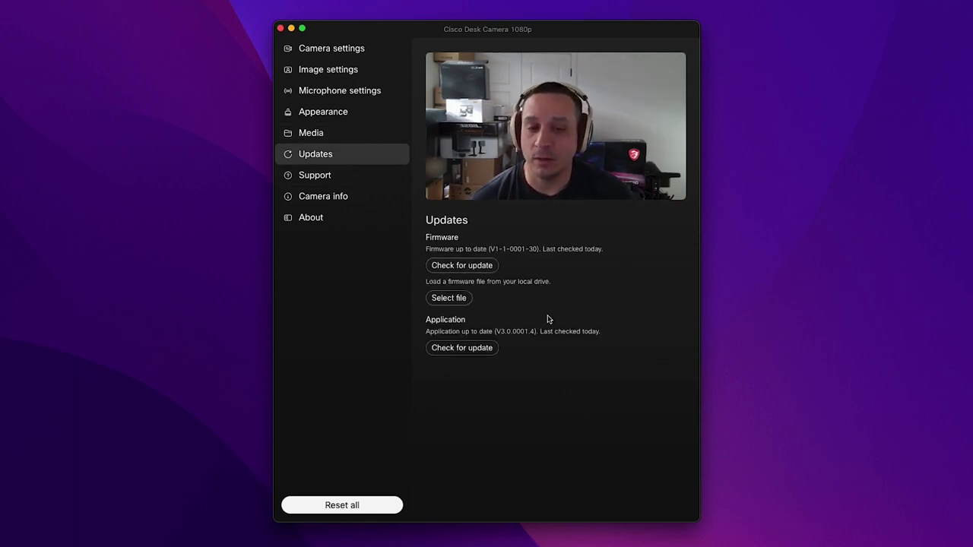
Look through the Support, Camera info and About pages of the camera app
{"action": "left_click", "coordinate": [335, 175]}
{"action": "left_click", "coordinate": [348, 199]}
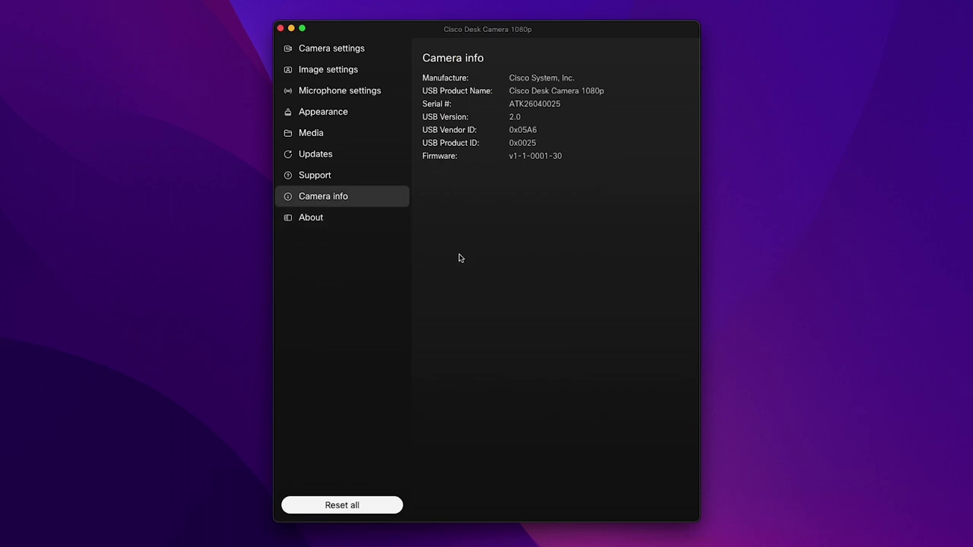
{"action": "left_click", "coordinate": [350, 216]}
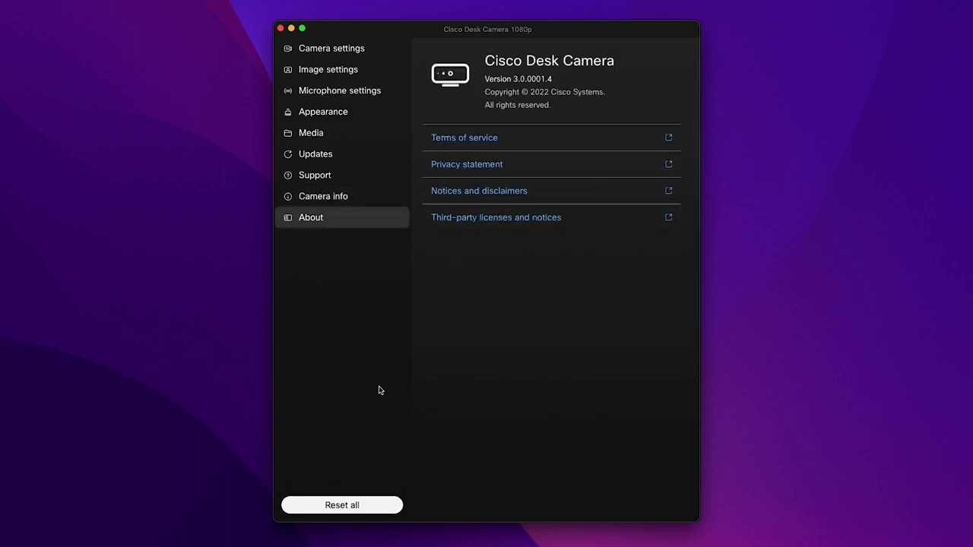
{"action": "left_click", "coordinate": [331, 50]}
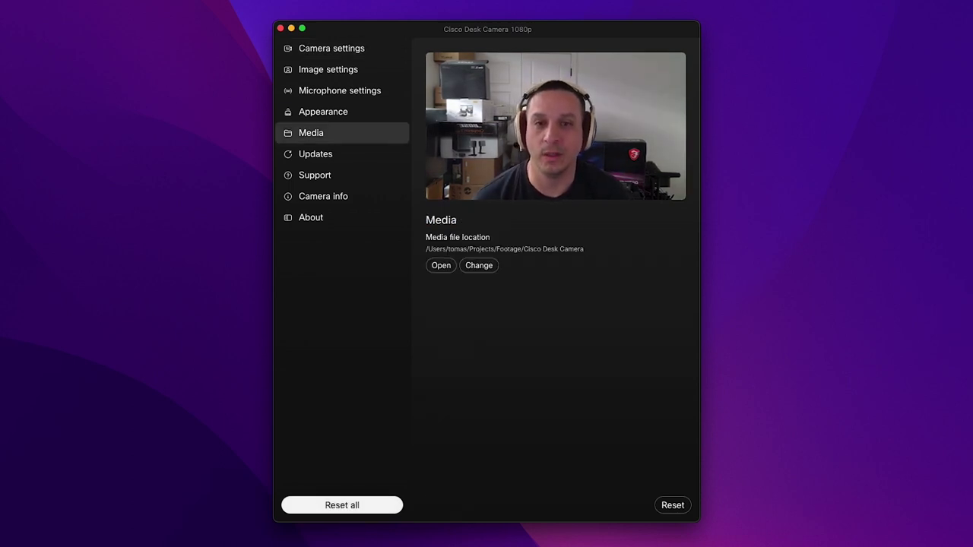
Switch to Webex and open the advanced settings for the desk camera from its video preferences
{"action": "key", "text": "super+Tab"}
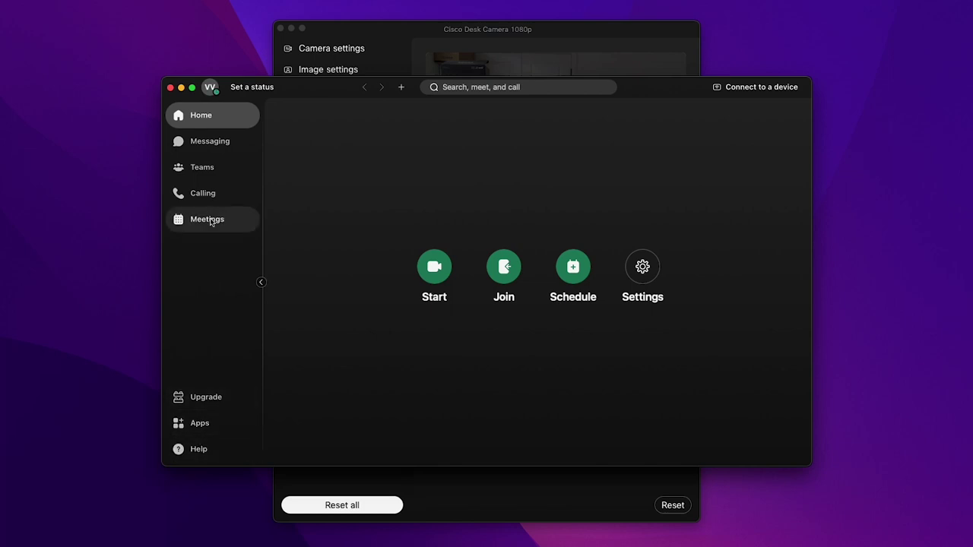
{"action": "left_click", "coordinate": [642, 266]}
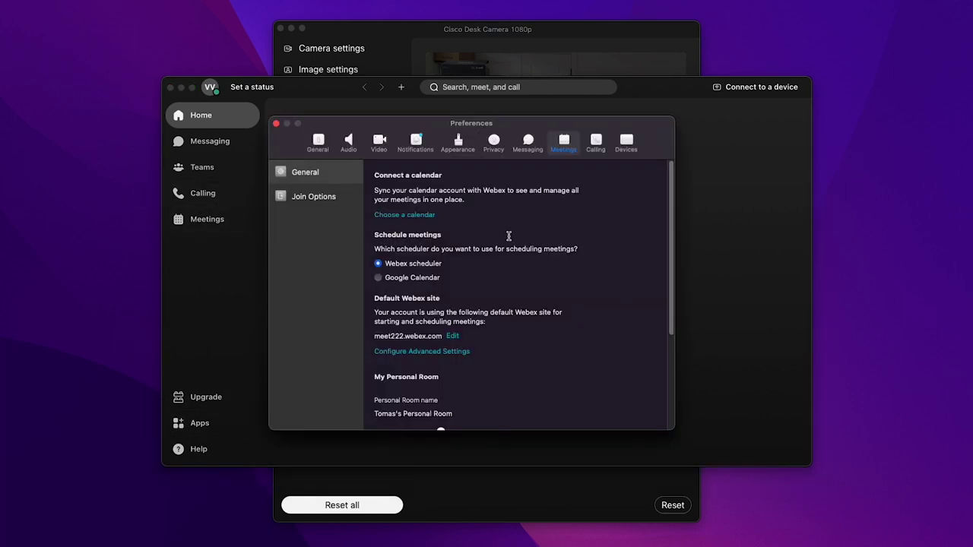
{"action": "left_click", "coordinate": [378, 147]}
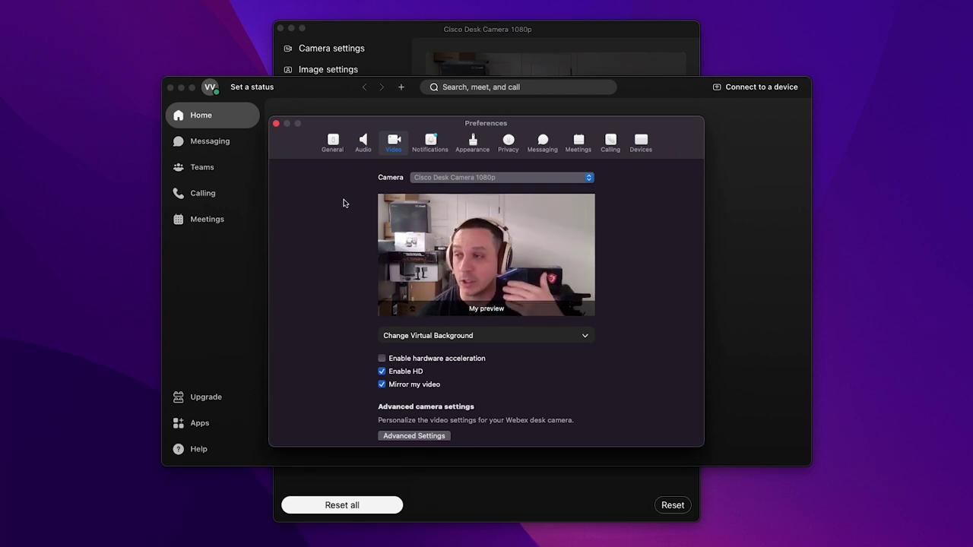
{"action": "left_click", "coordinate": [403, 436]}
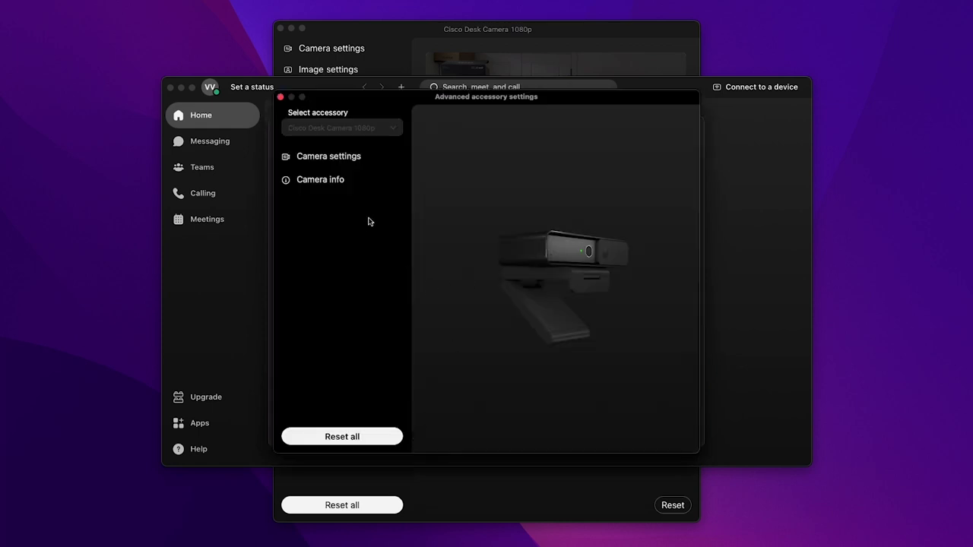
Set the camera's field of view to 83° in the advanced accessory settings
{"action": "left_click", "coordinate": [329, 156]}
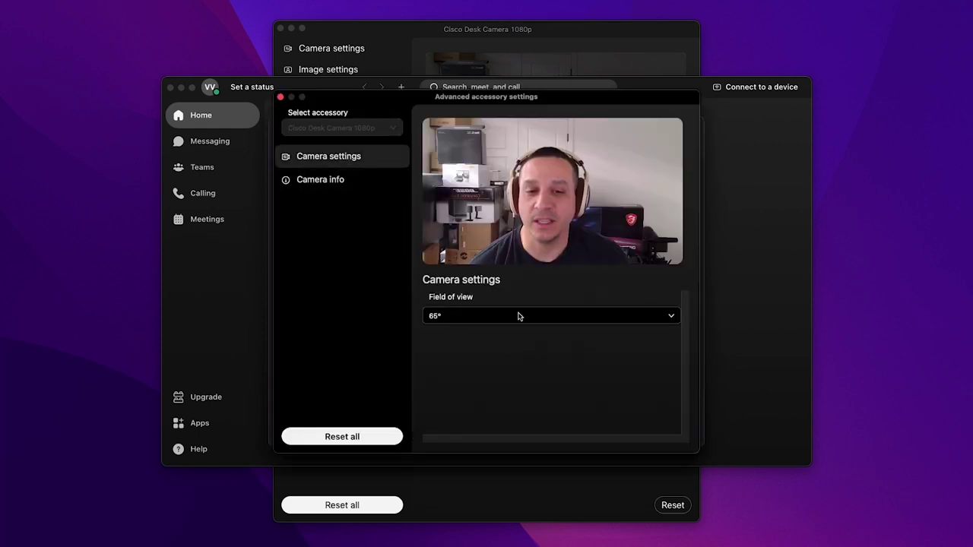
{"action": "left_click", "coordinate": [519, 316]}
{"action": "left_click", "coordinate": [484, 352]}
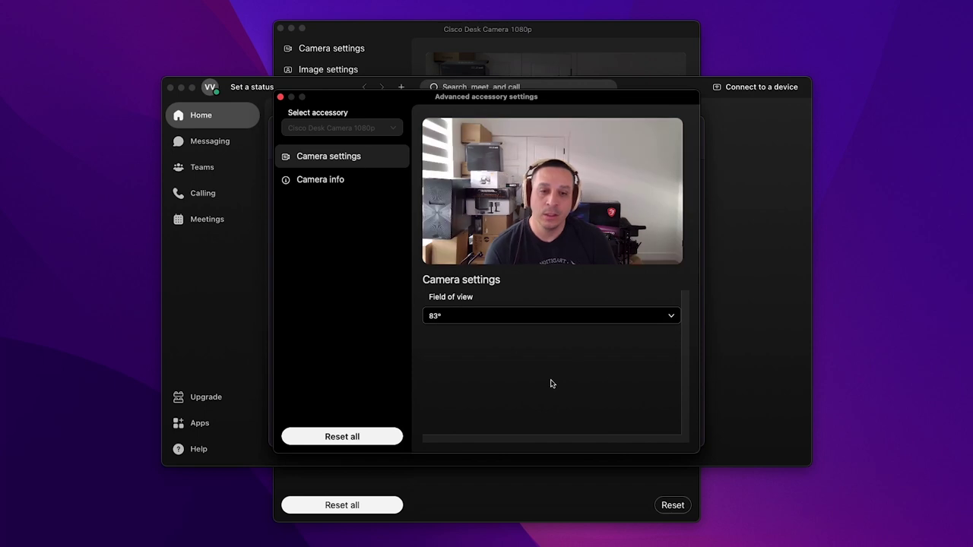
Switch to the Cisco Desk Camera app, try zooming in and panning the image both ways, and zoom fully back out
{"action": "left_click", "coordinate": [391, 61]}
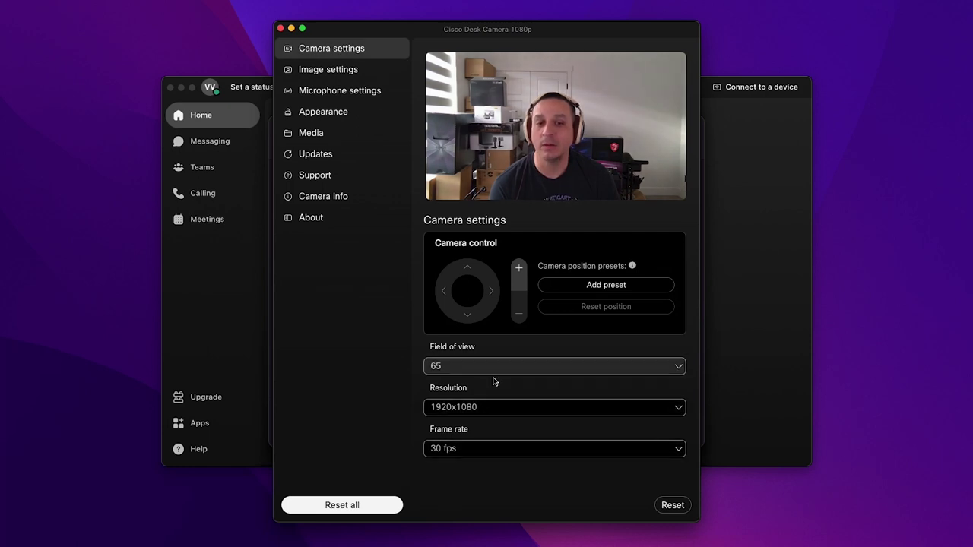
{"action": "left_click", "coordinate": [520, 269]}
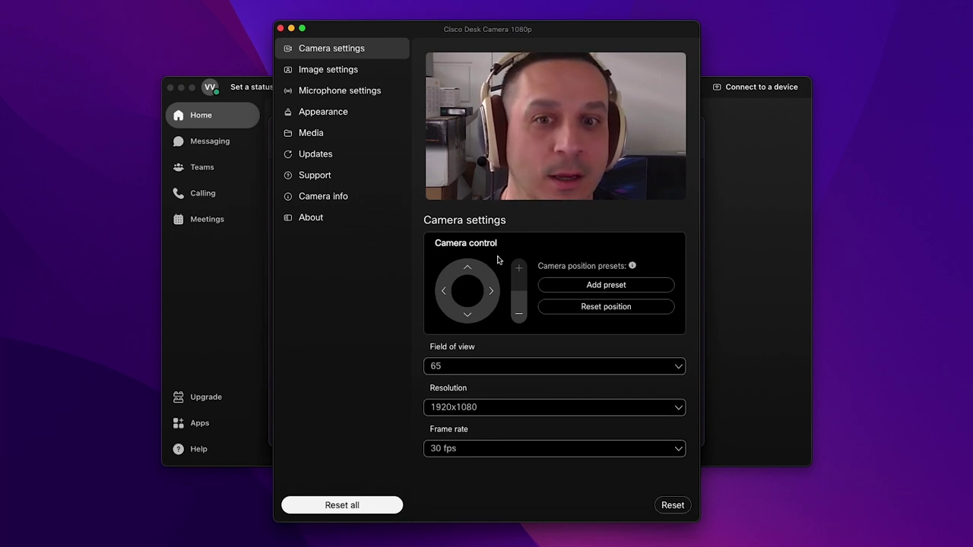
{"action": "left_click", "coordinate": [519, 314]}
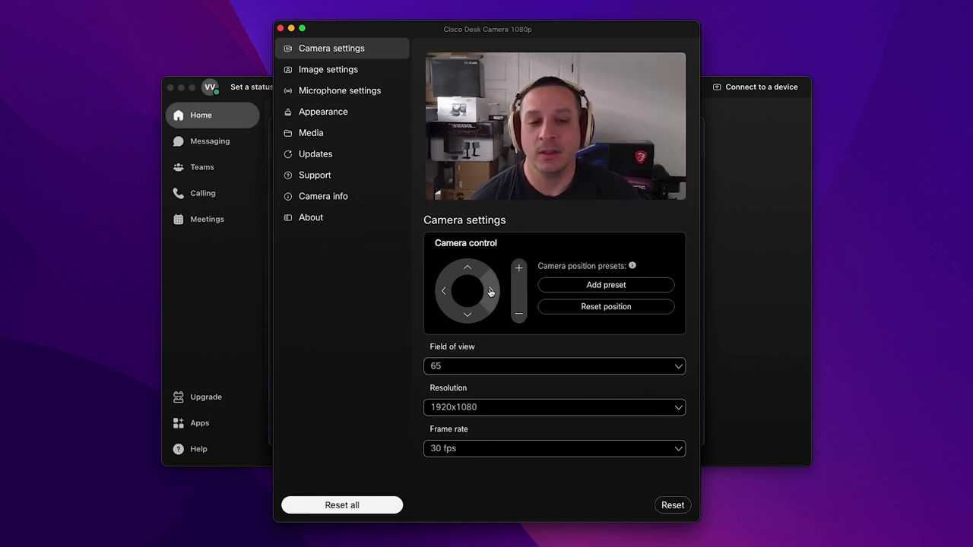
{"action": "left_click", "coordinate": [490, 292]}
{"action": "left_click", "coordinate": [442, 292]}
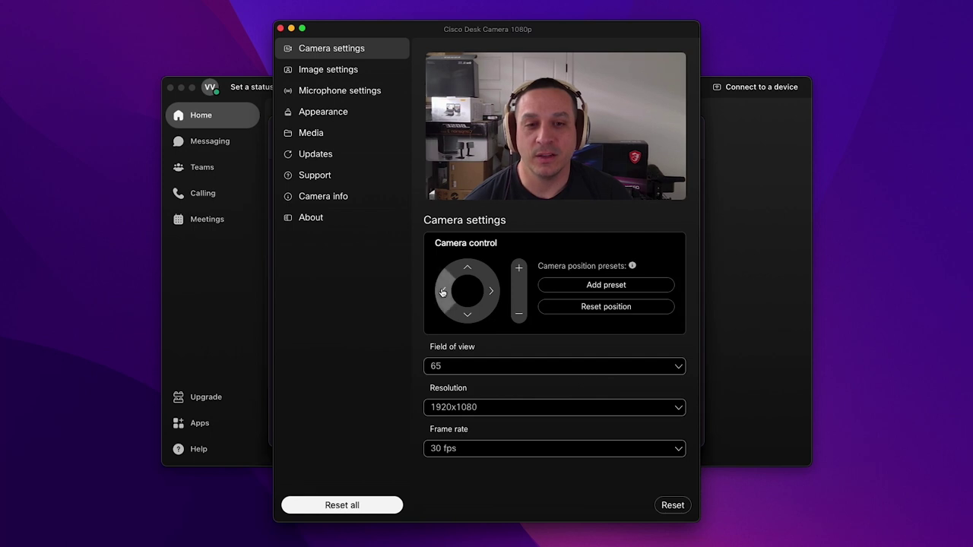
{"action": "left_click", "coordinate": [443, 292]}
{"action": "left_click", "coordinate": [490, 292]}
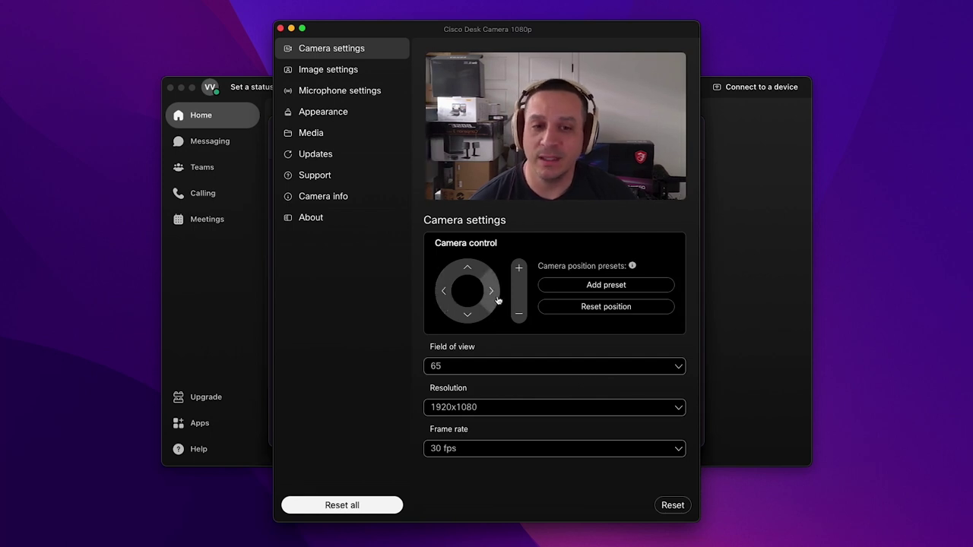
{"action": "left_click", "coordinate": [517, 312]}
Switch back to the Webex video preferences and preview the window-shadow virtual background and the Blur effect
{"action": "left_click", "coordinate": [738, 283]}
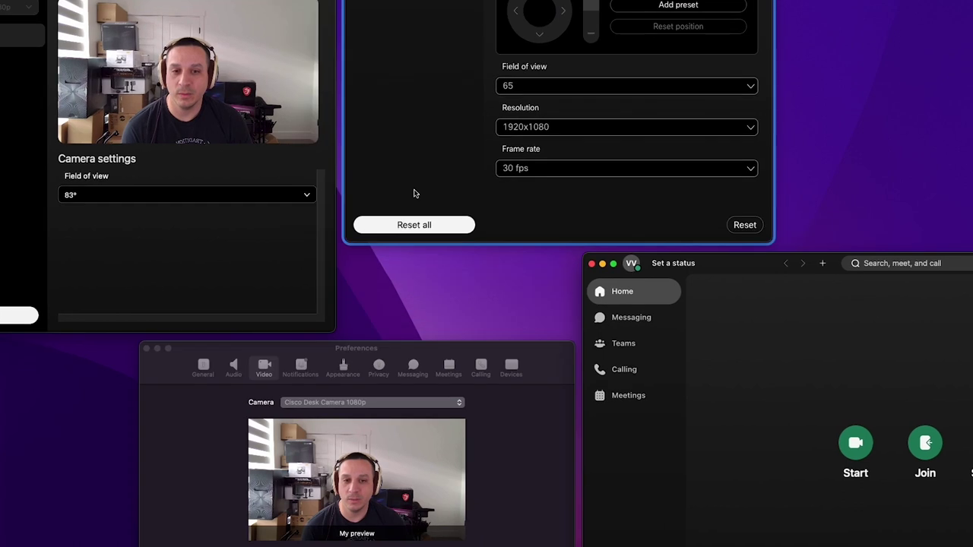
{"action": "left_click", "coordinate": [487, 439]}
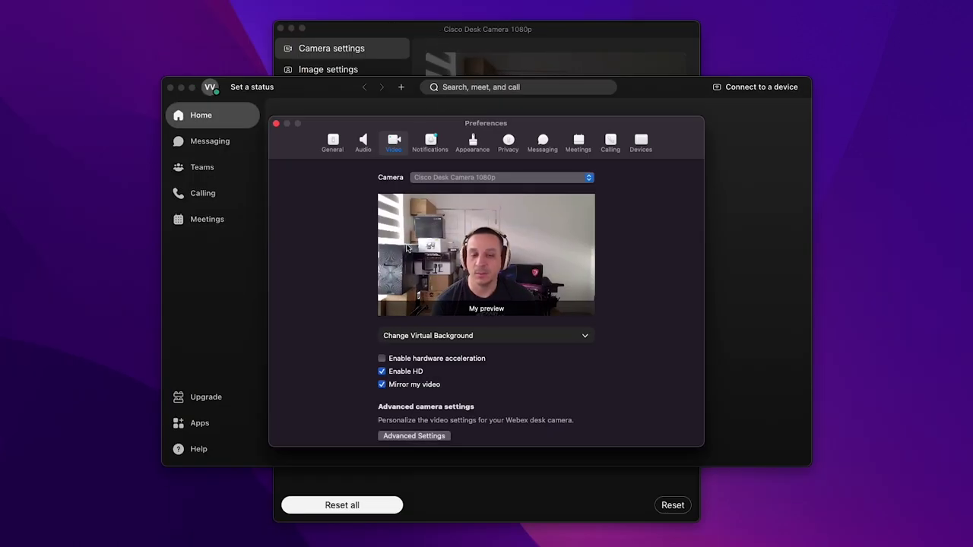
{"action": "key", "text": "Tab"}
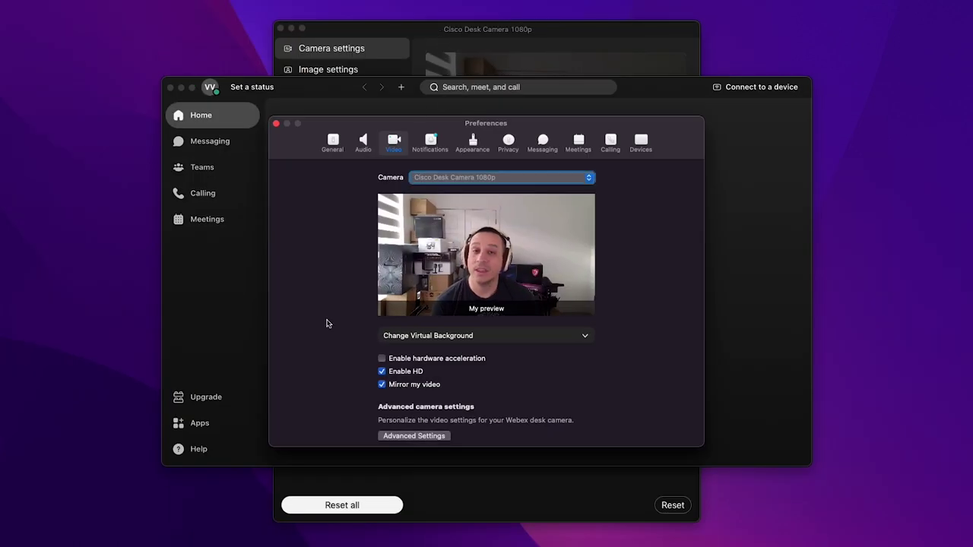
{"action": "left_click", "coordinate": [464, 336]}
{"action": "left_click", "coordinate": [461, 395]}
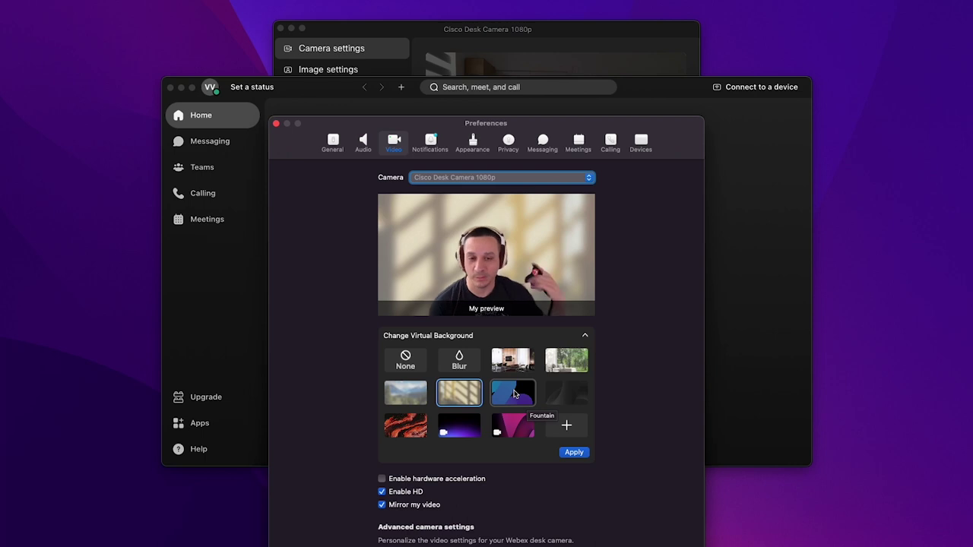
{"action": "left_click", "coordinate": [407, 362]}
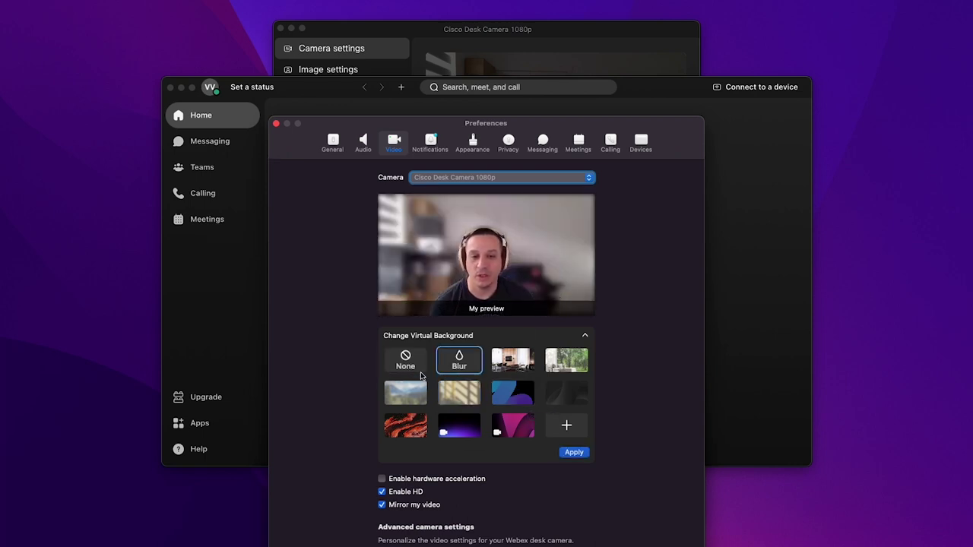